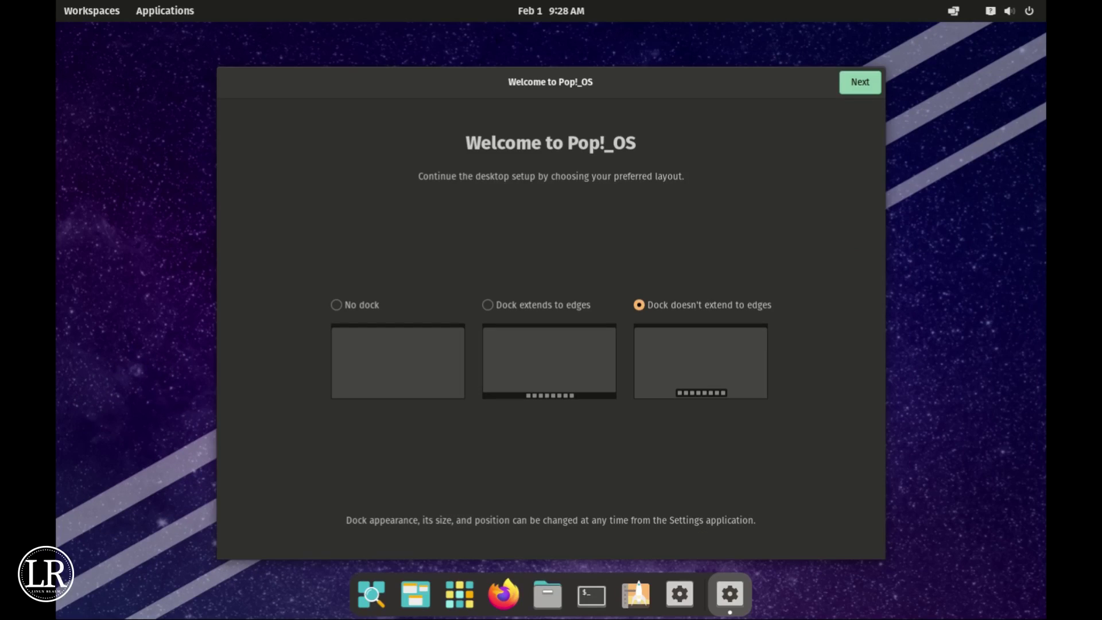
Step: Choose a dock that doesn't extend to the edges and advance through top bar, gestures and appearance pages
click(487, 305)
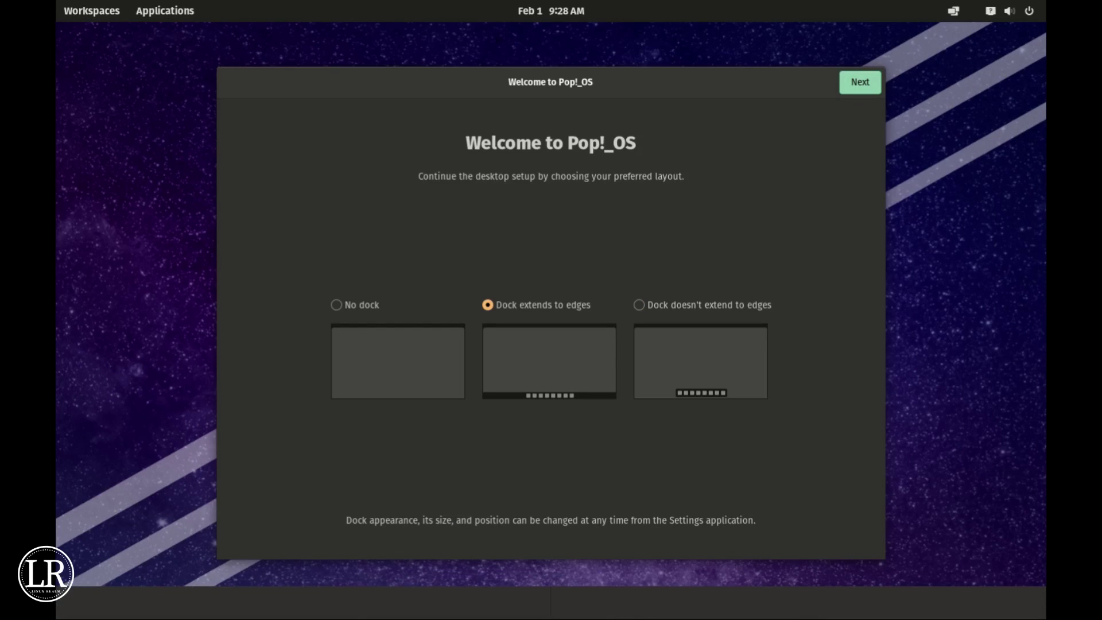
click(639, 305)
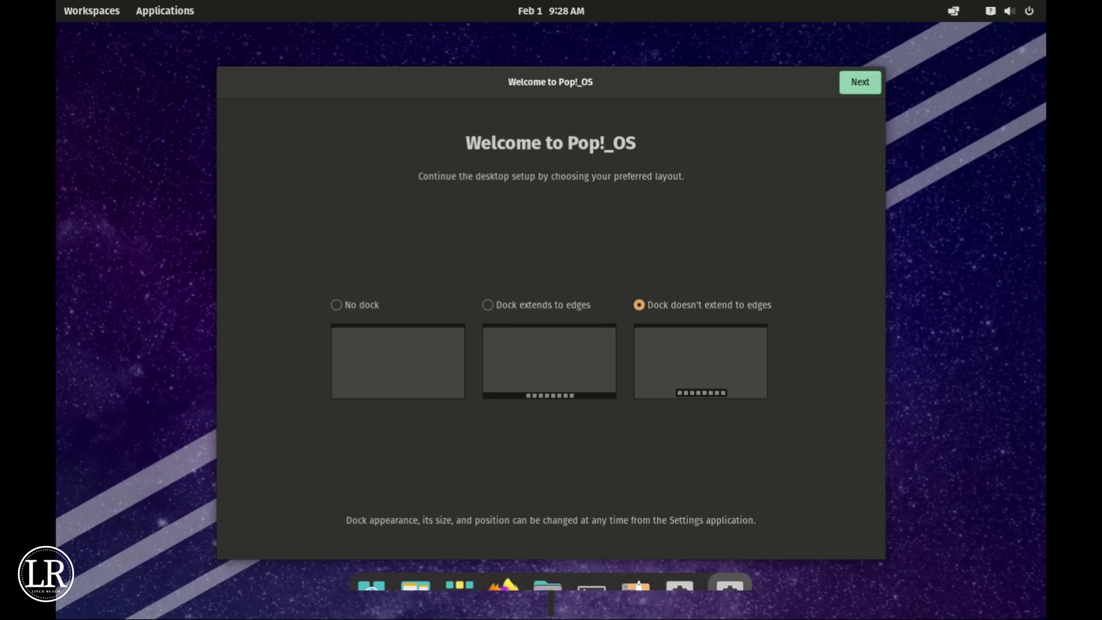
key(Return)
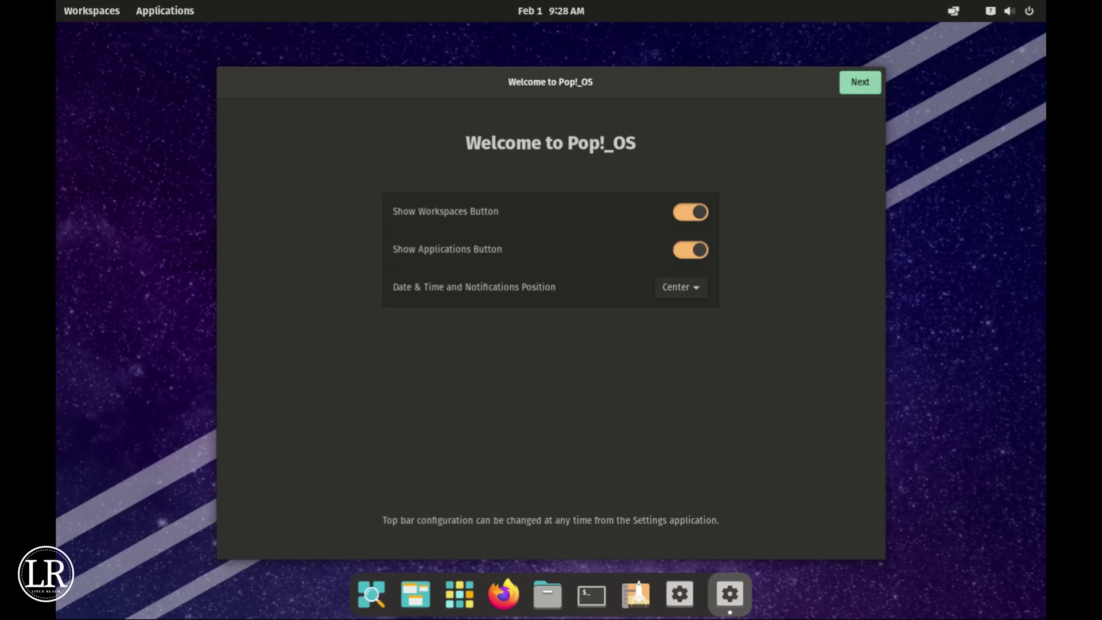
key(Return)
key(Return)
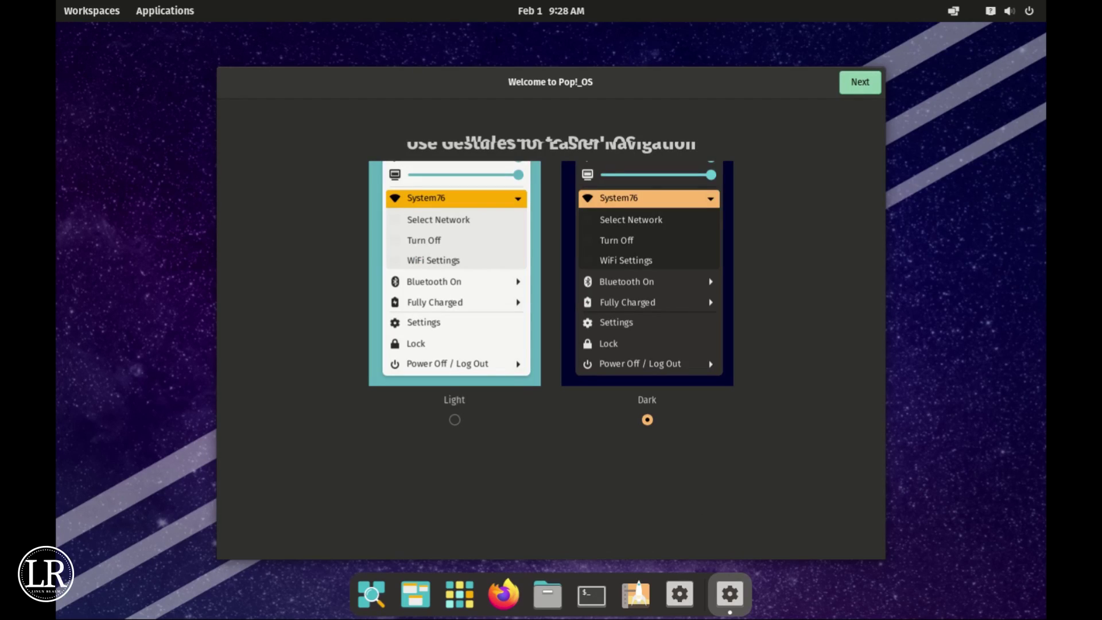
key(Return)
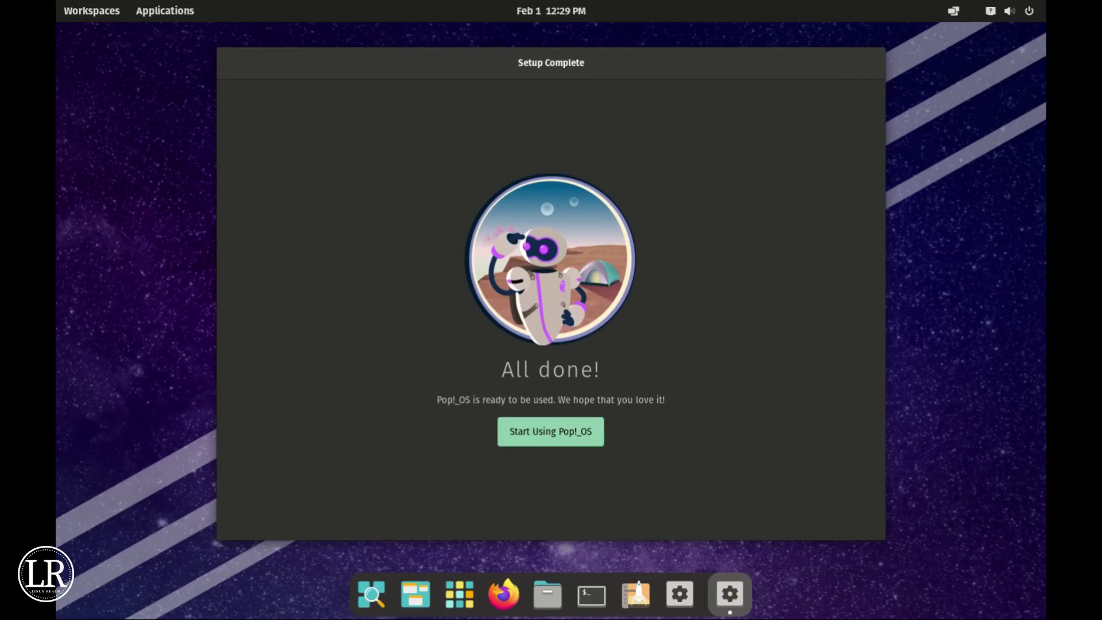
Step: Finish setup to reveal the desktop and bring up the workspaces overview
key(Return)
key(super+d)
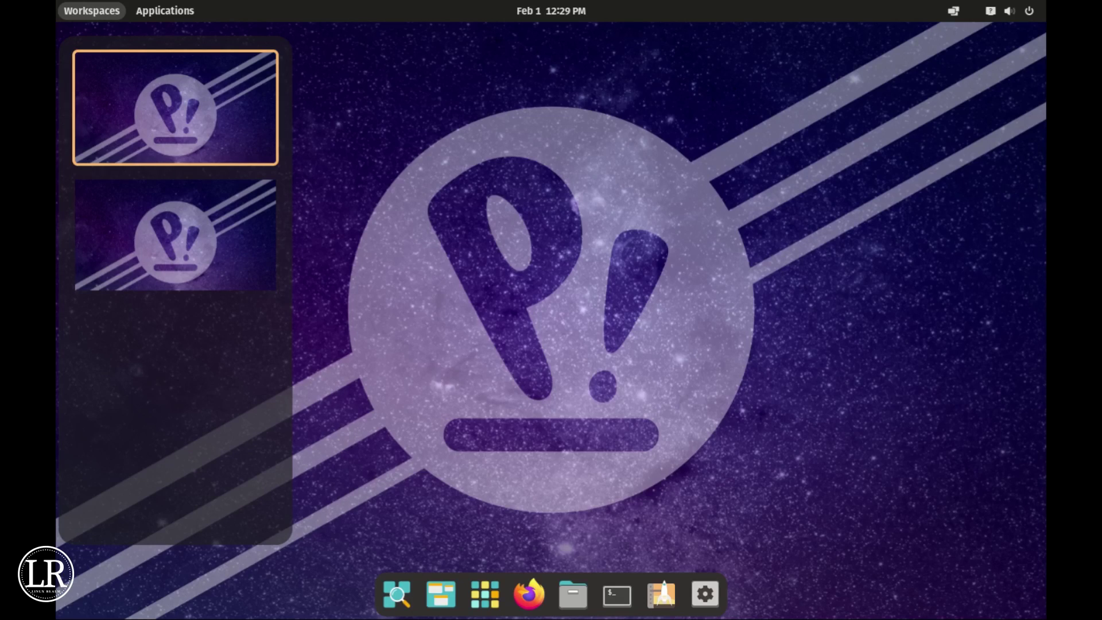
Step: Browse the Office and System app folders in the applications library, then dismiss it
key(super+a)
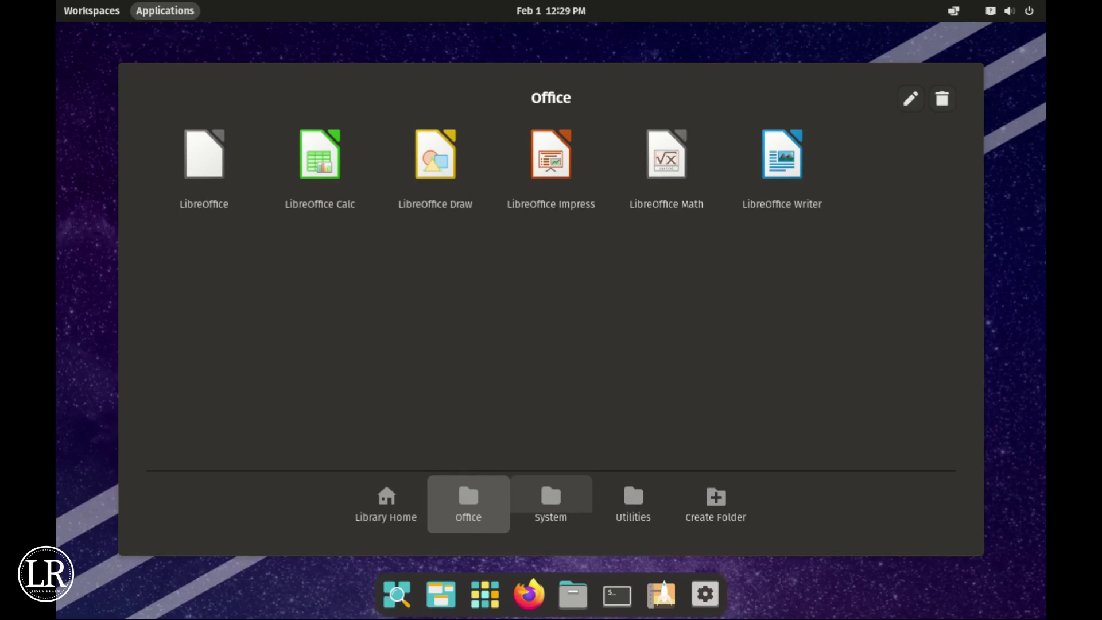
key(Right)
key(Right)
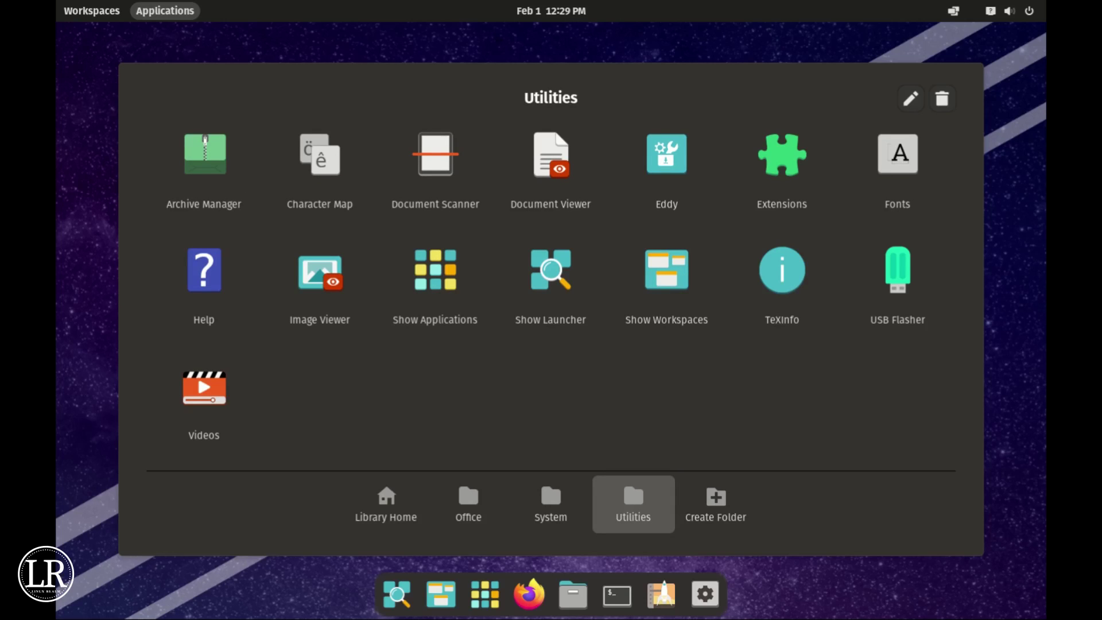
key(Escape)
Step: Look through the calendar panel, system status menu, launcher search and workspaces overview
key(super+v)
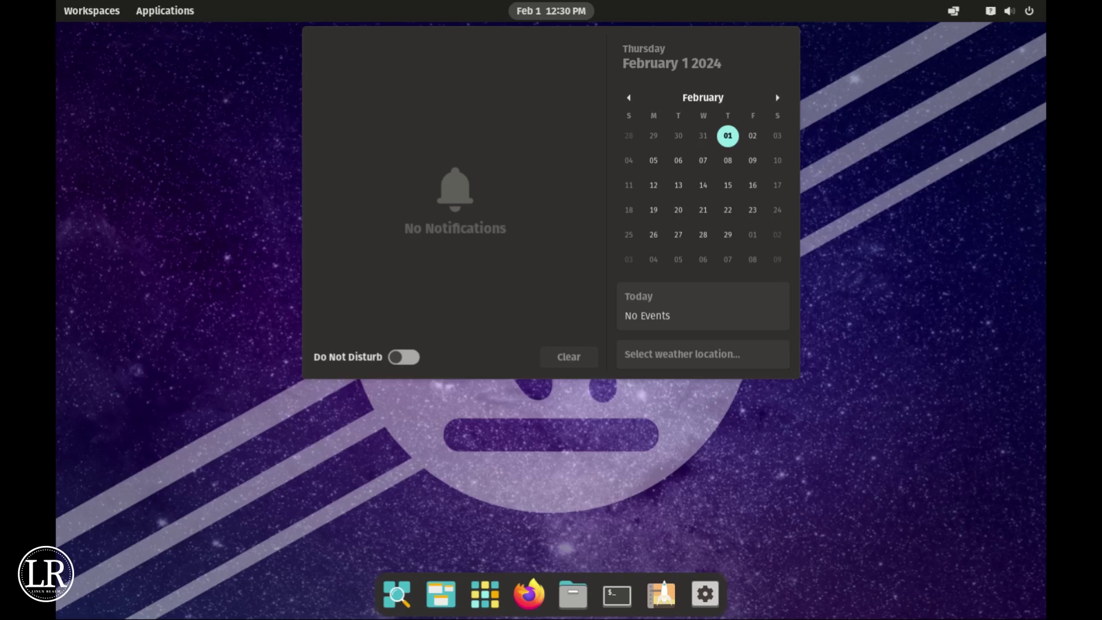
key(super+Right)
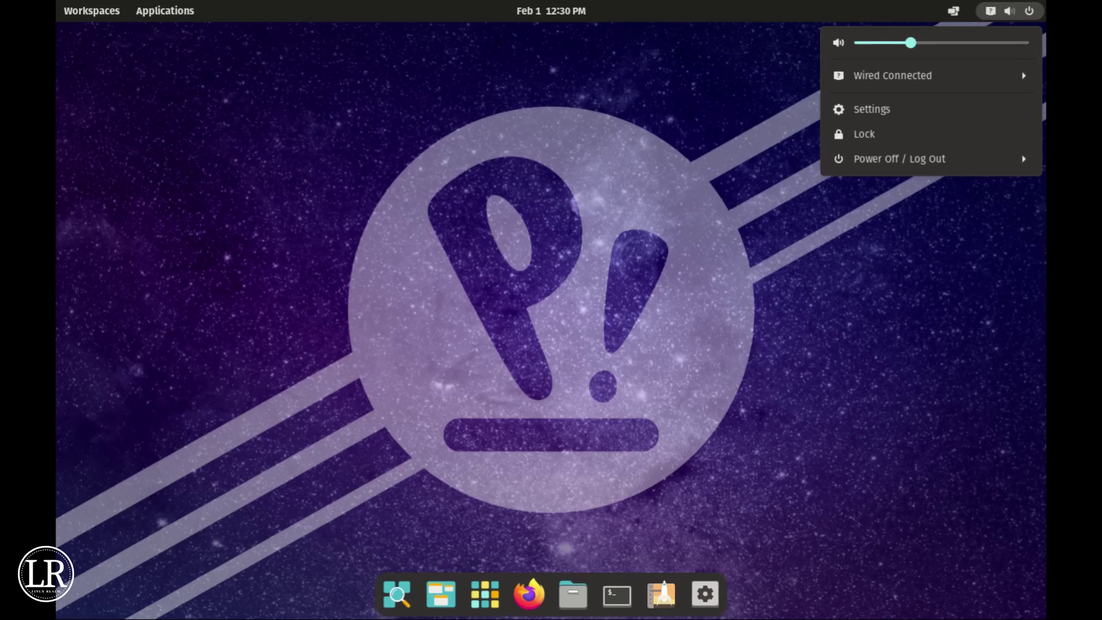
key(Escape)
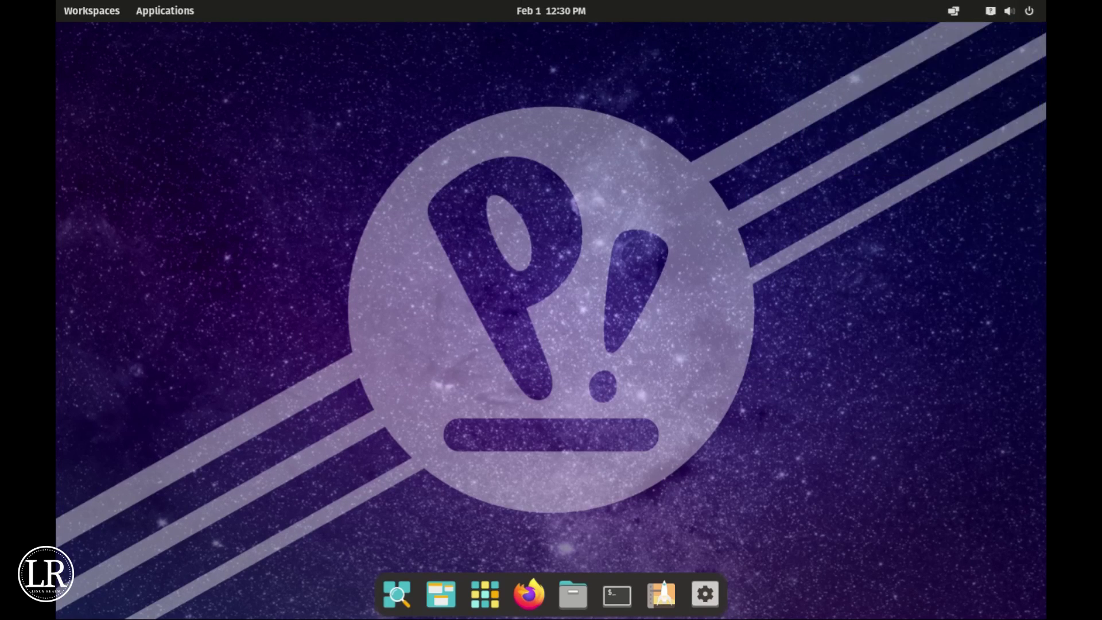
key(super)
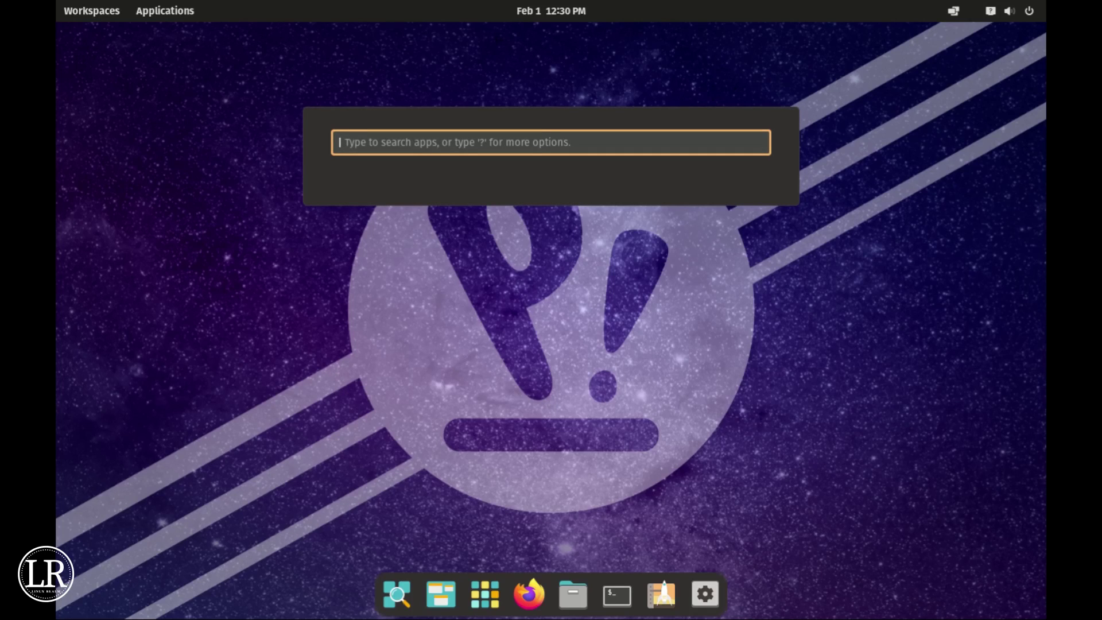
key(super+d)
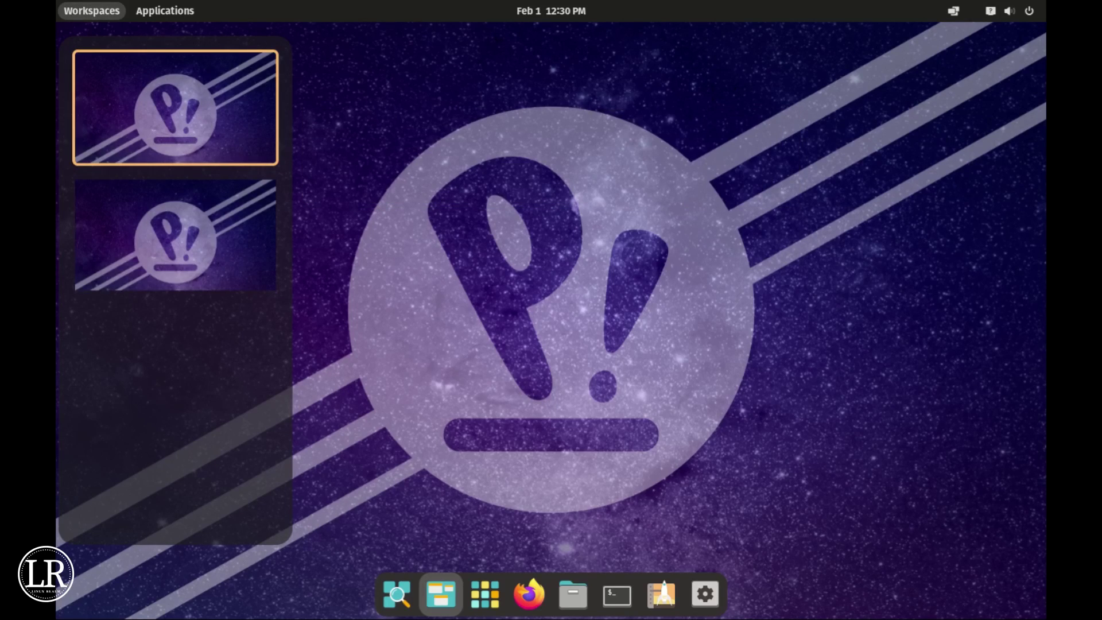
key(super+a)
key(Escape)
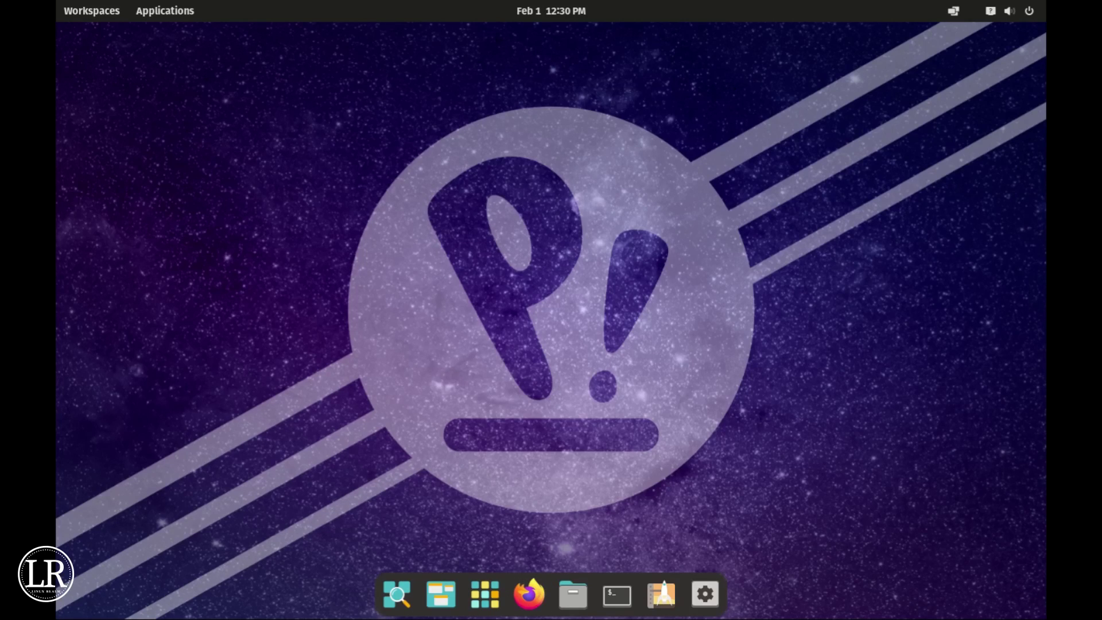
Step: Launch Firefox from the dock, hide it, and open the file manager on the Home folder
click(529, 594)
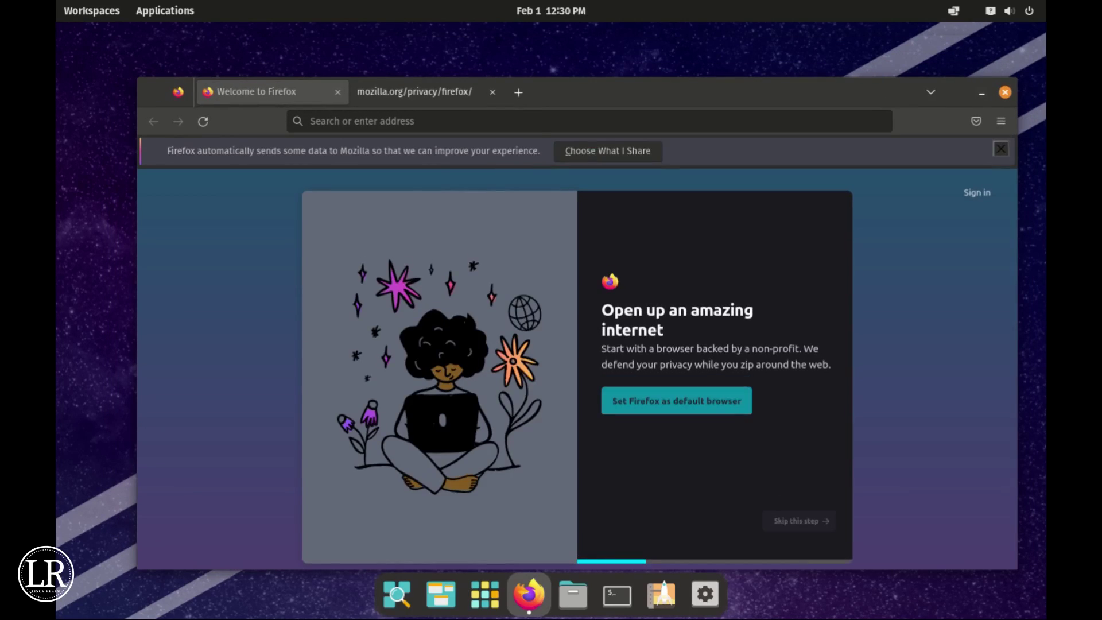
click(529, 593)
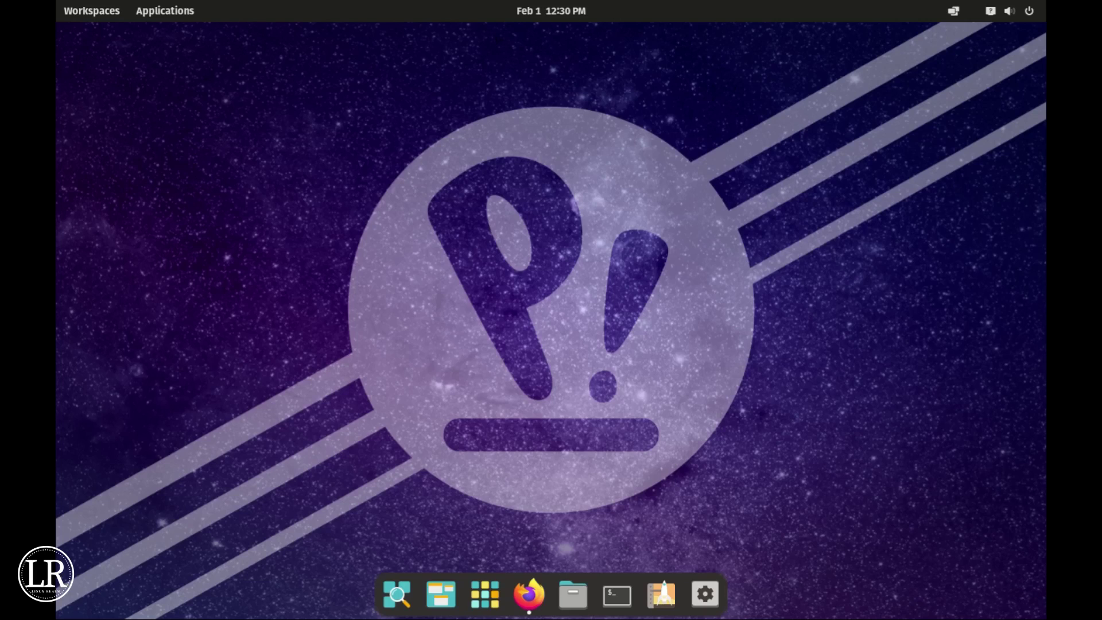
click(573, 593)
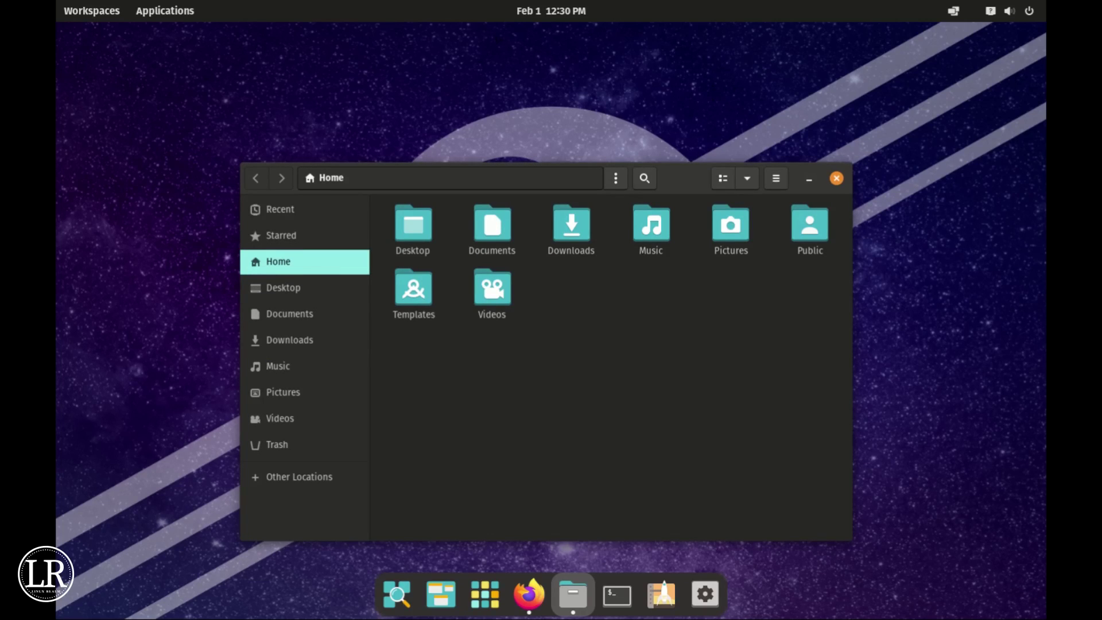
Step: Hide the Files window so Settings' About page with hardware and OS details shows
click(835, 178)
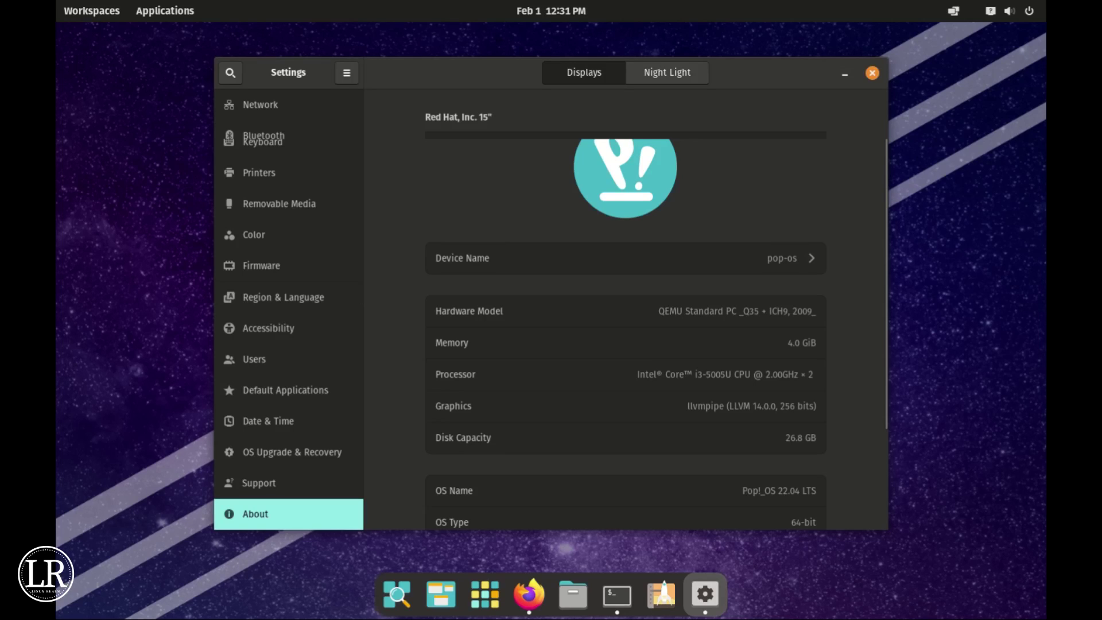
scroll(626, 345, down, 3)
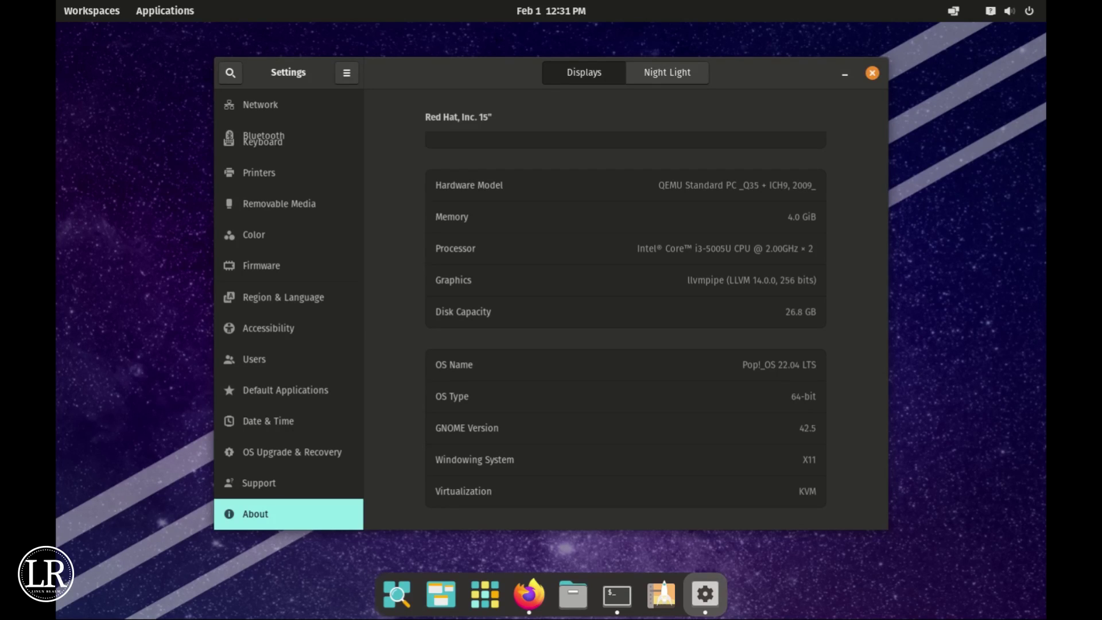
scroll(289, 345, up, 10)
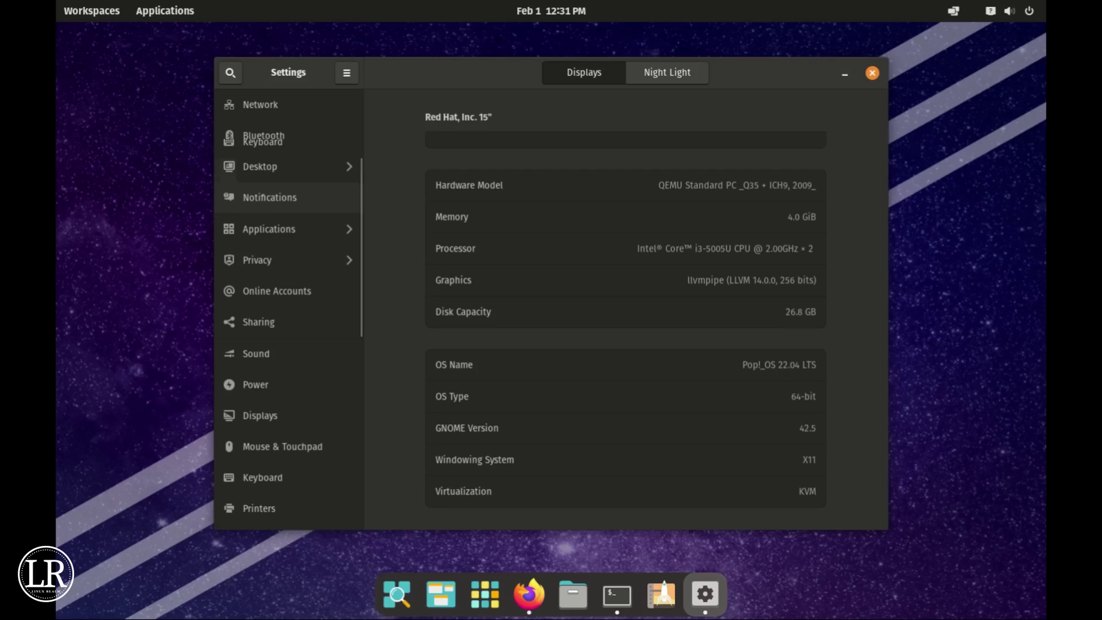
Step: Switch the desktop appearance to the Light theme under Desktop > Appearance
click(289, 166)
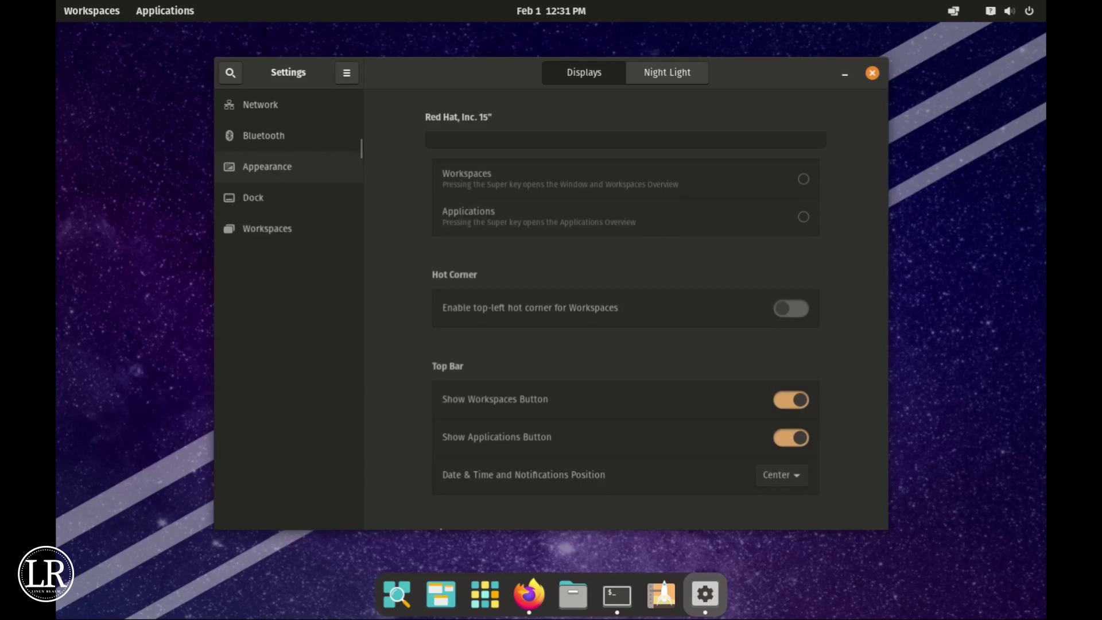
click(267, 167)
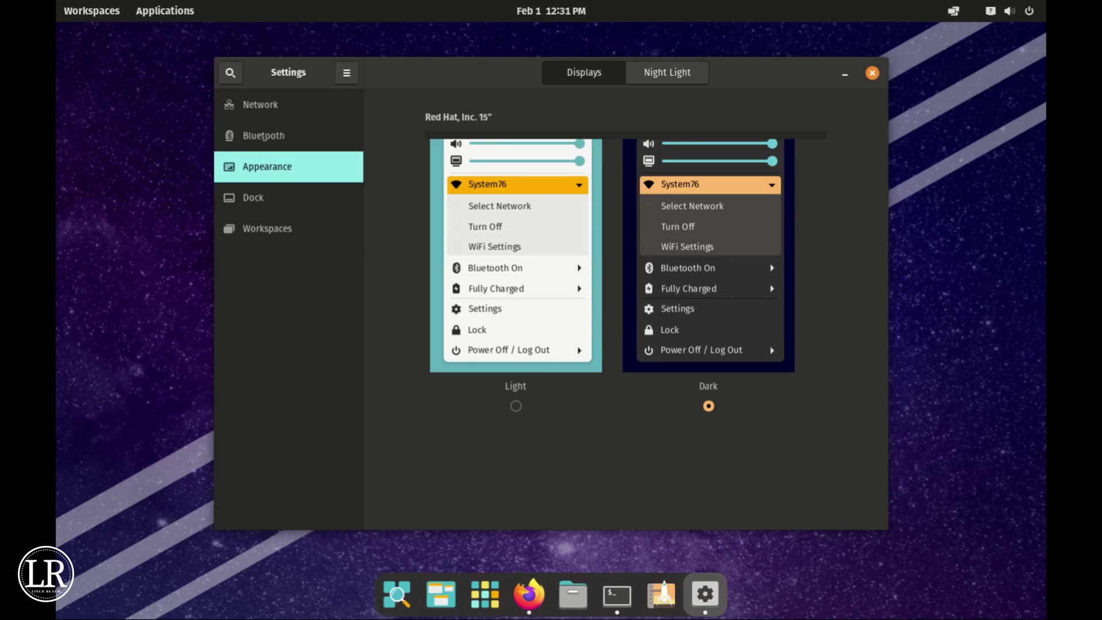
click(515, 405)
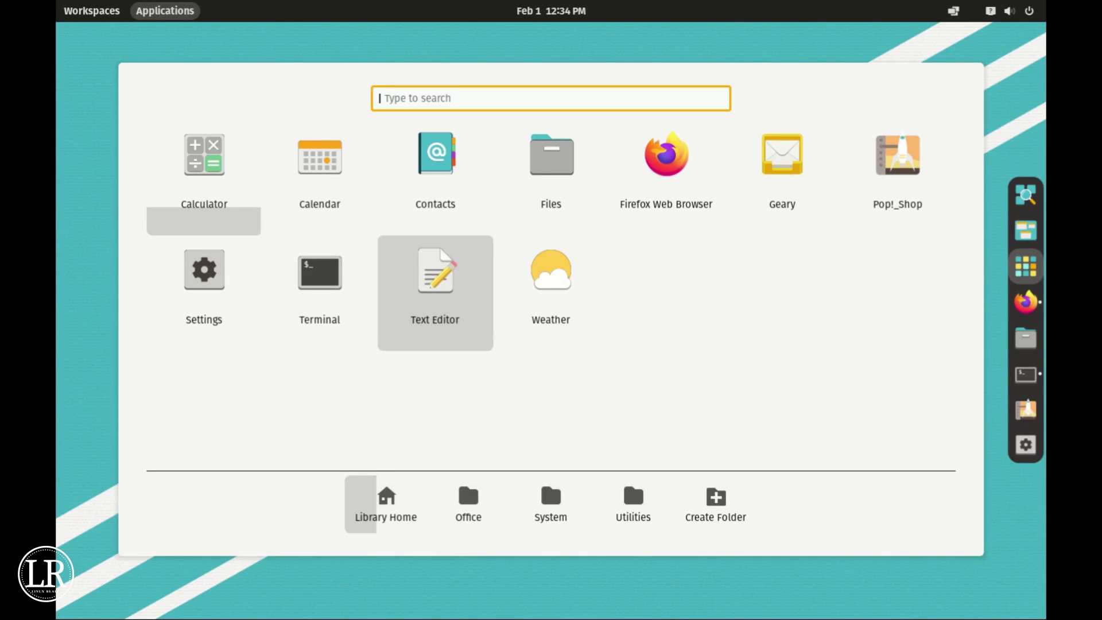
Step: Launch Text Editor and view its about info, try Weather's location search, then quit Weather
key(Return)
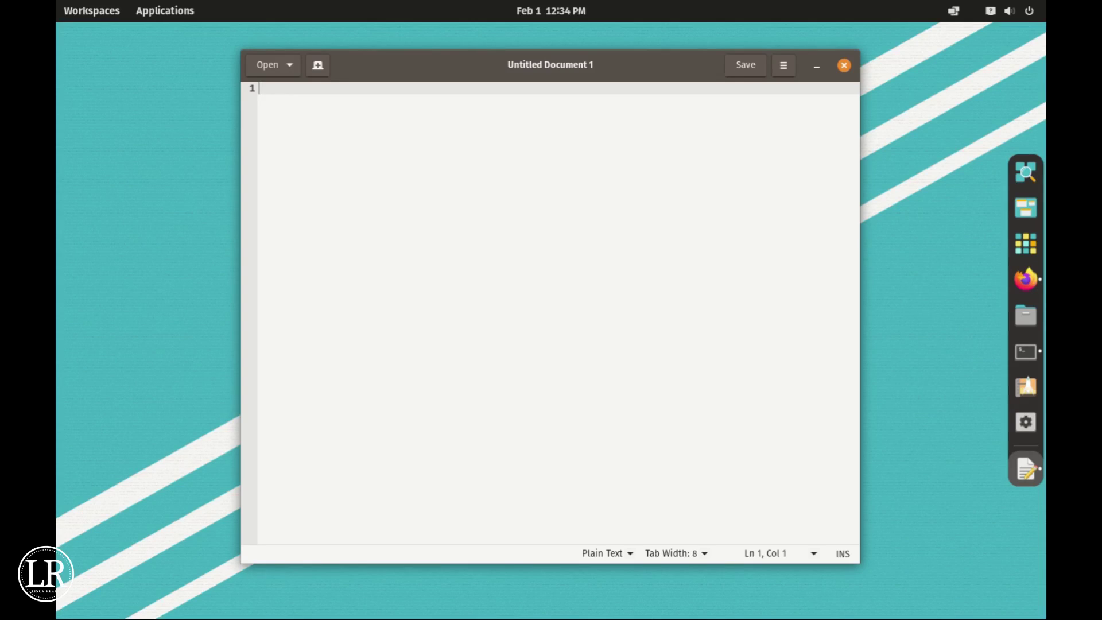
key(F1)
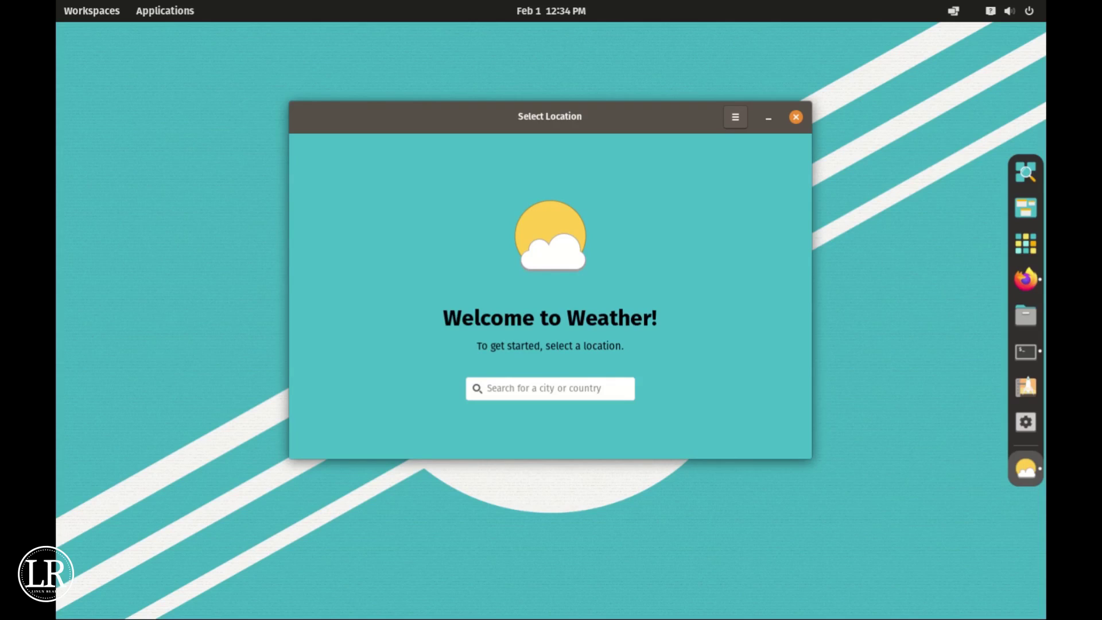
key(Tab)
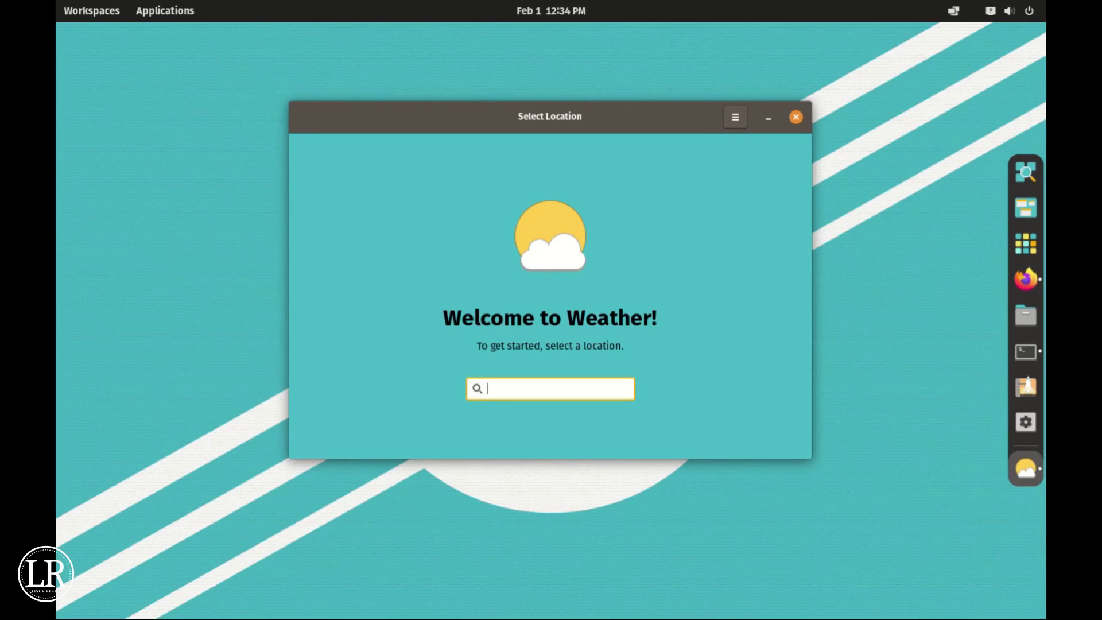
key(Escape)
key(ctrl+q)
Step: Browse the Office and System app folders and launch System Monitor
key(super+a)
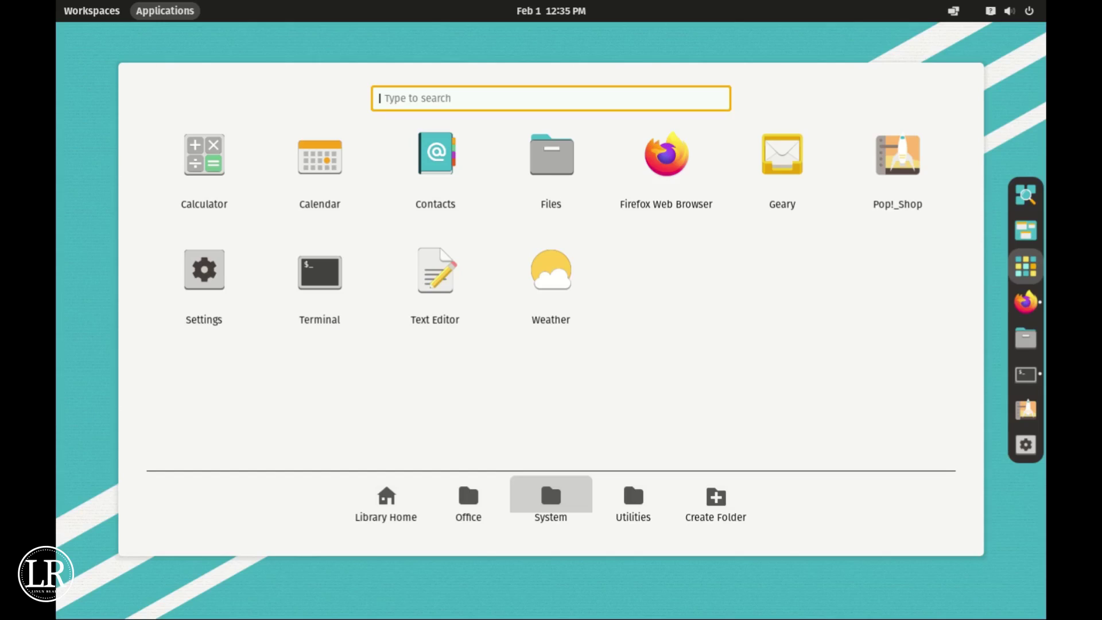
key(ctrl+Tab)
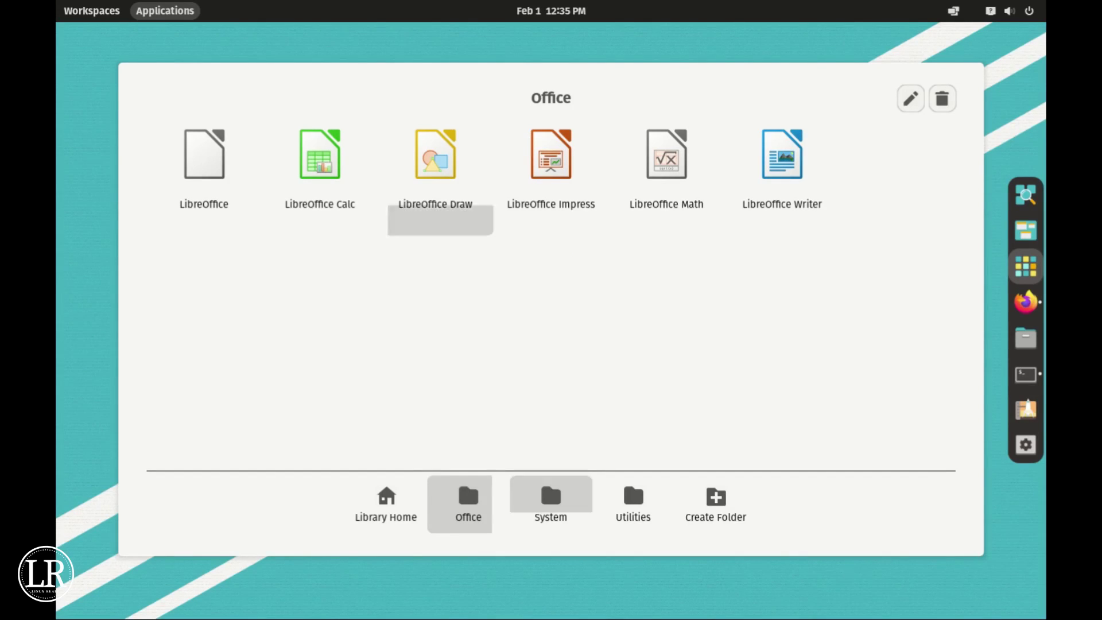
key(ctrl+Tab)
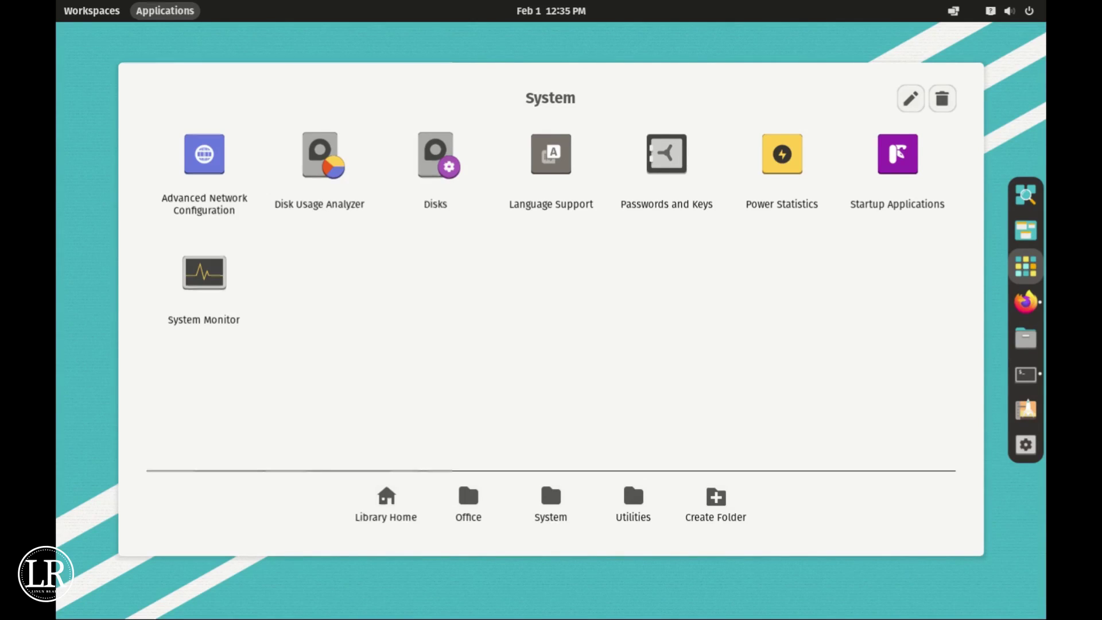
key(Escape)
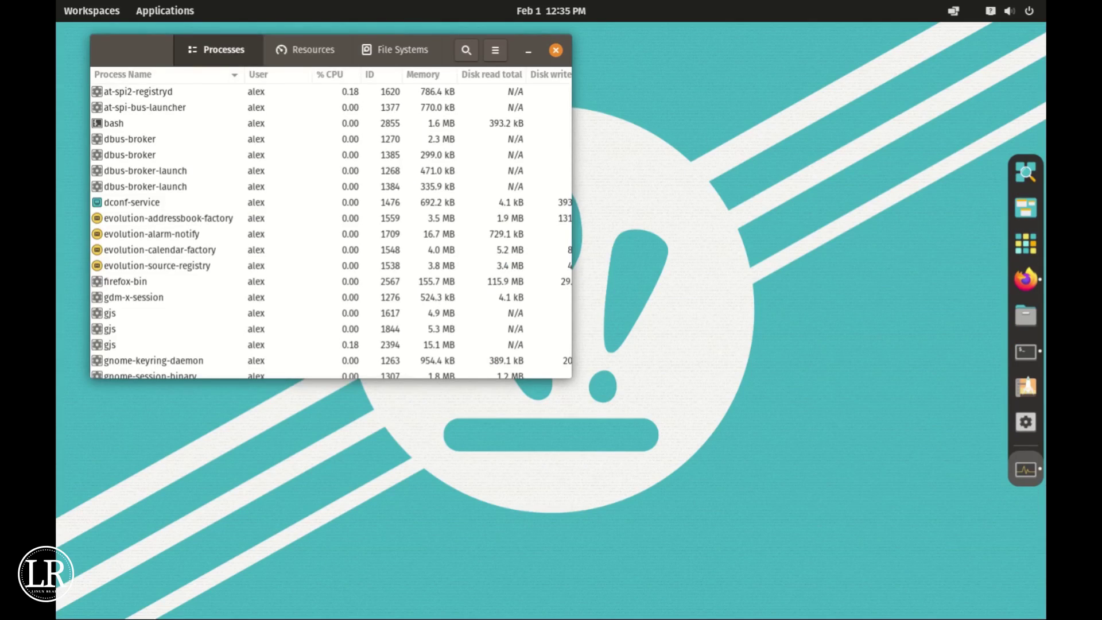
Step: View System Monitor's resource graphs and move its window toward the centre
click(305, 50)
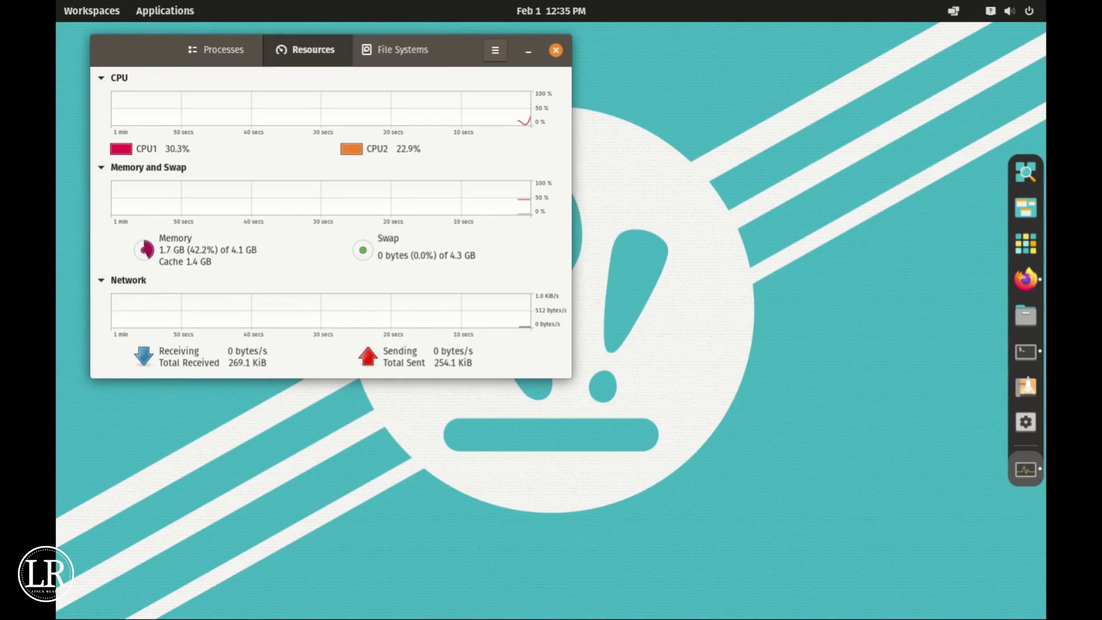
drag(461, 50, 566, 113)
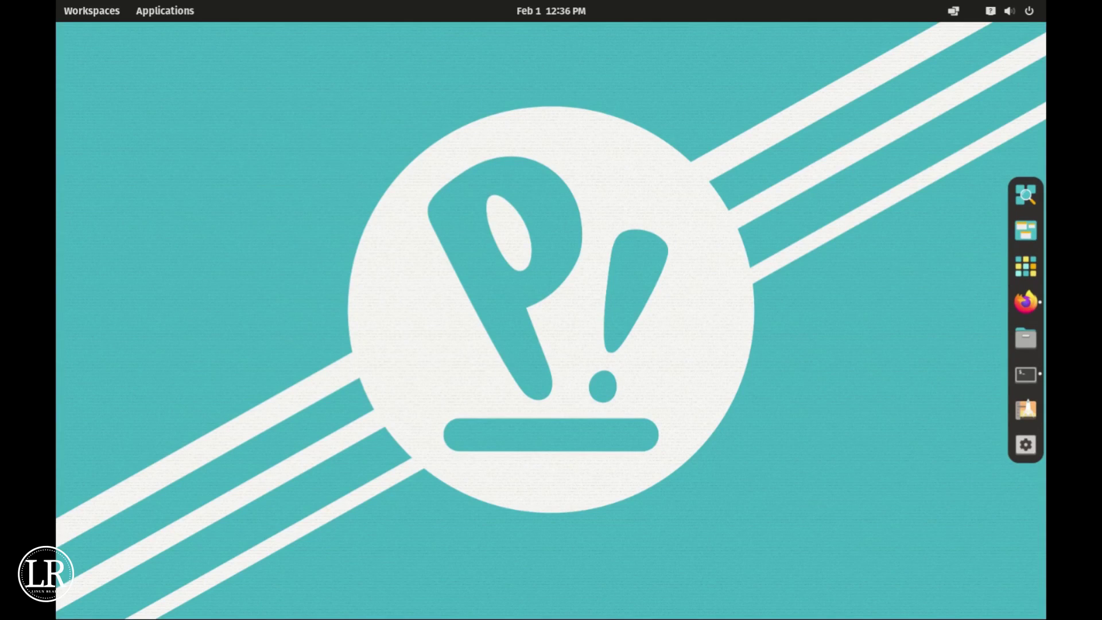
Step: Launch Disk Usage Analyzer from the System app folder
key(super+a)
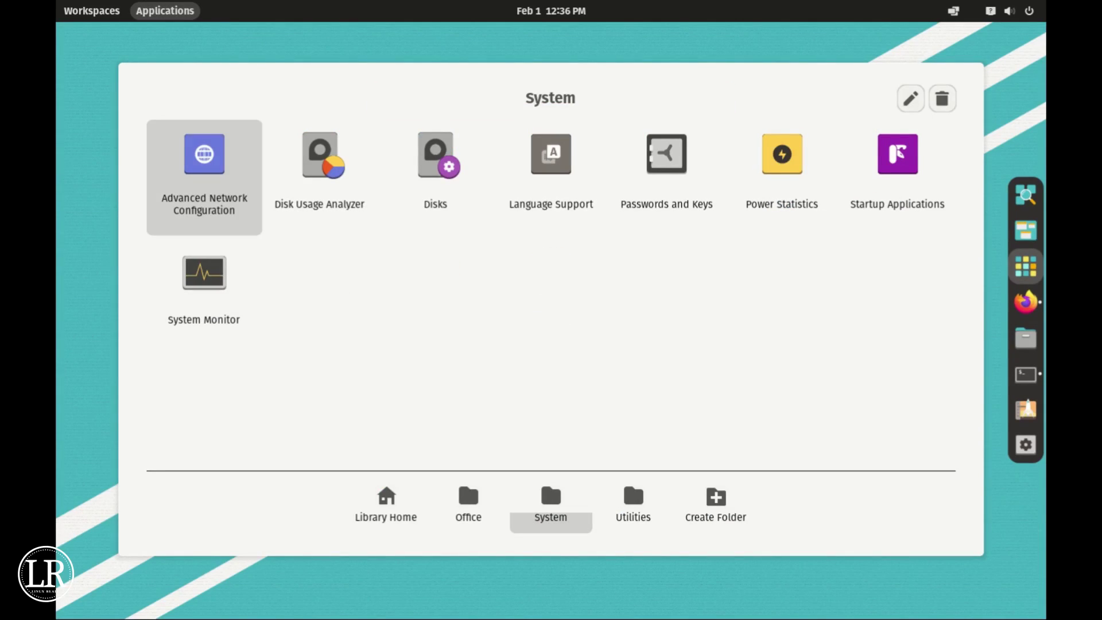
key(Right)
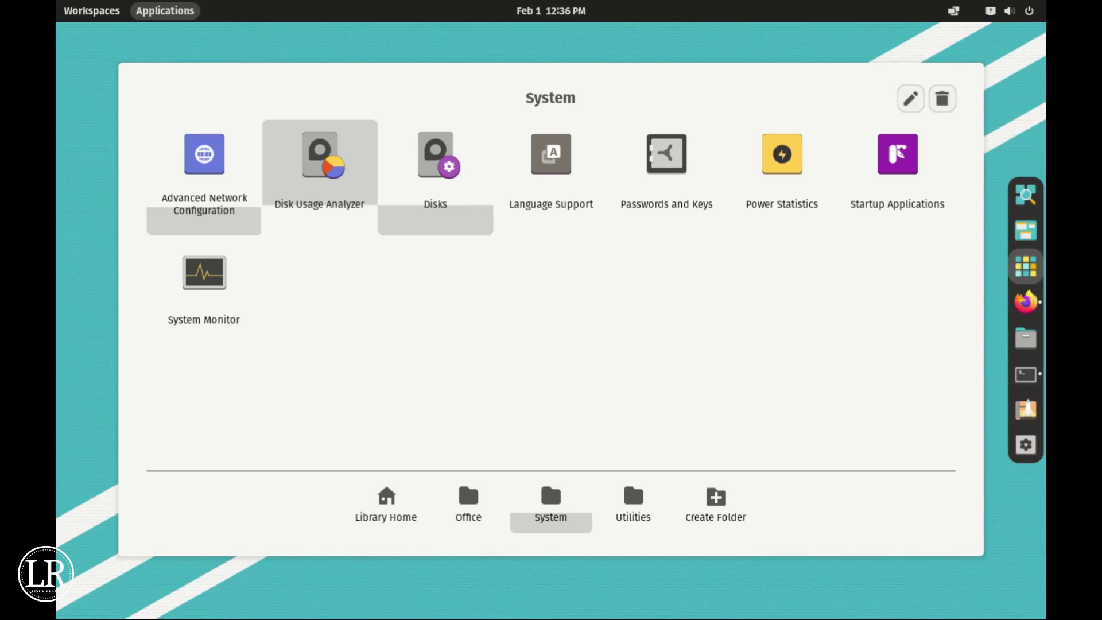
key(Return)
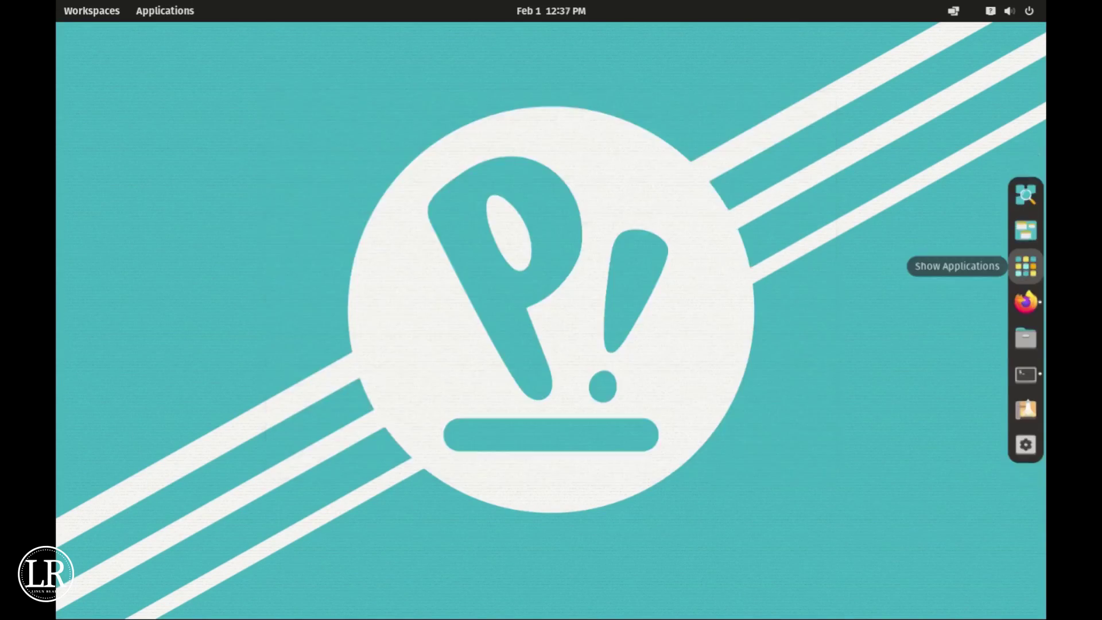
Step: Step through the Utilities app folder and launch Terminal
click(1025, 267)
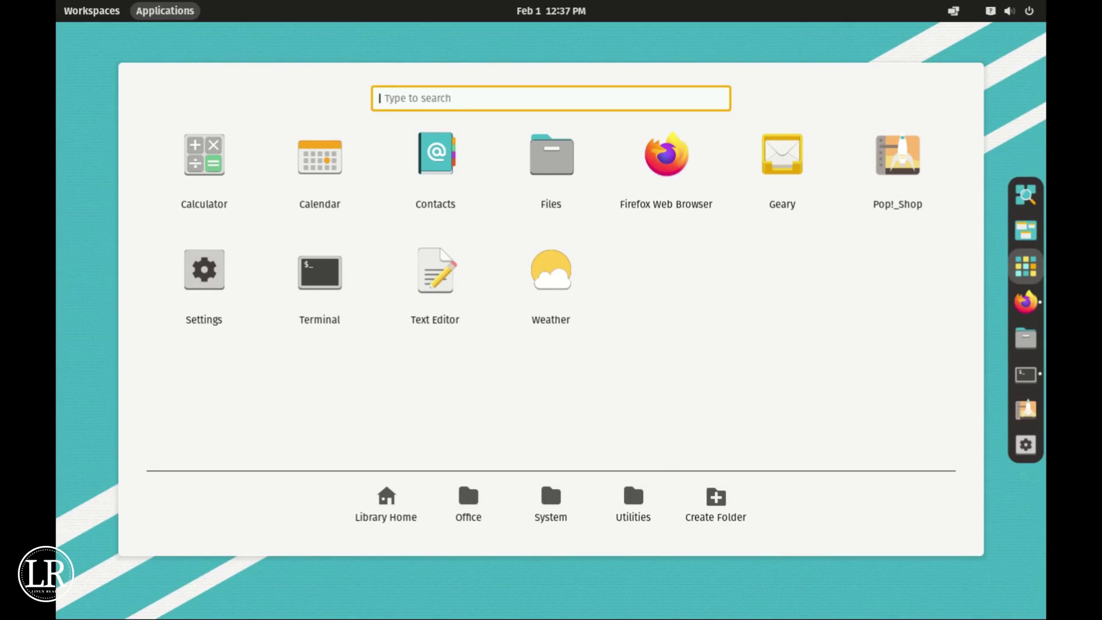
click(633, 504)
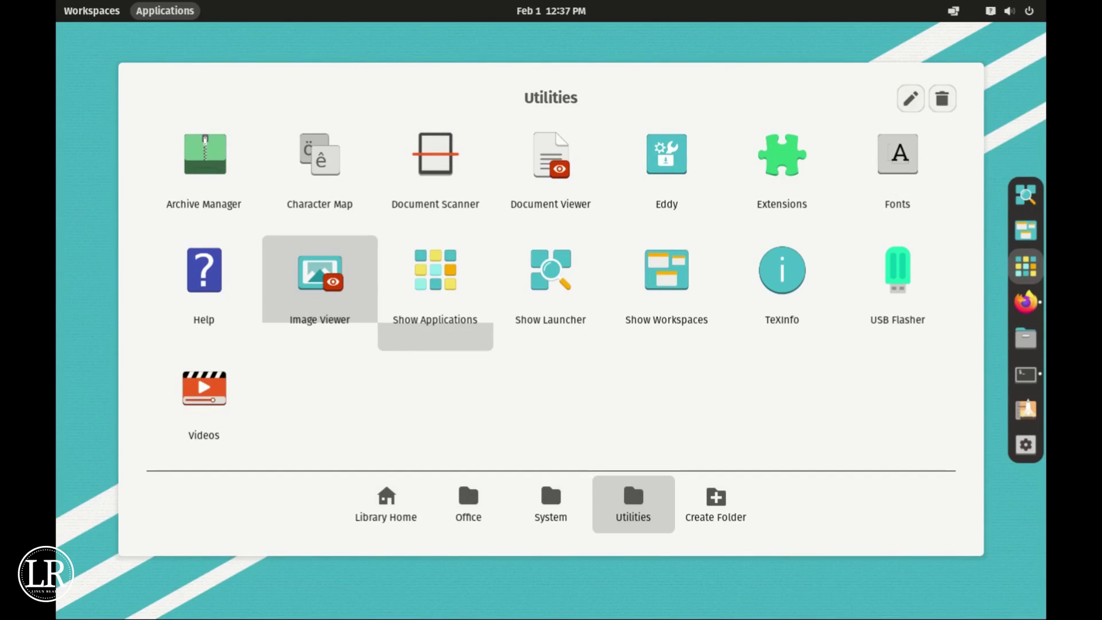
key(Up)
key(Right)
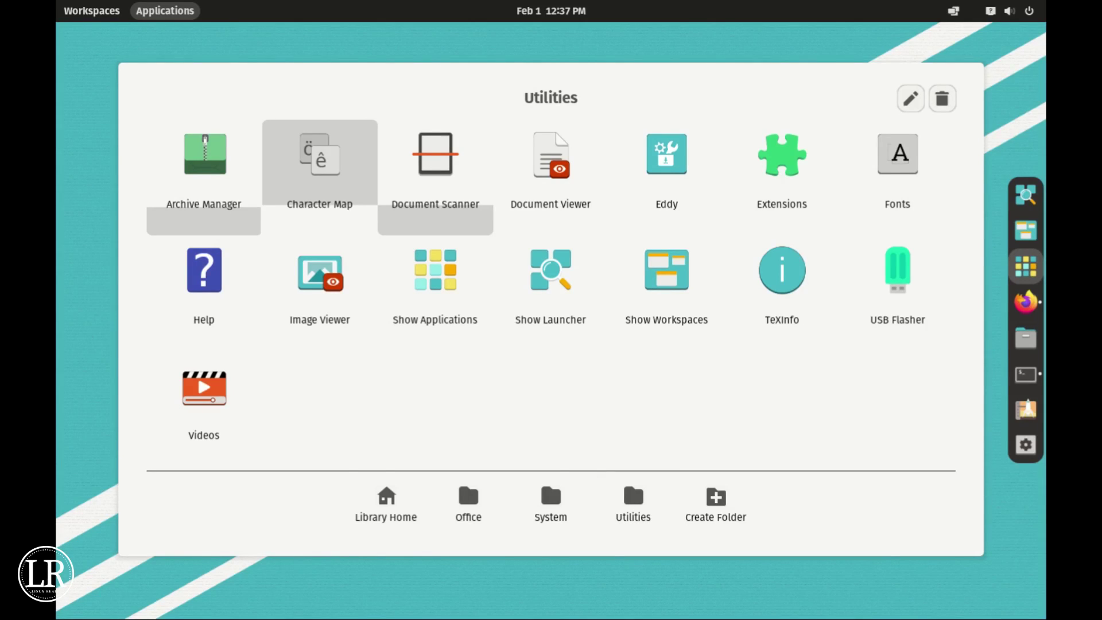
key(Return)
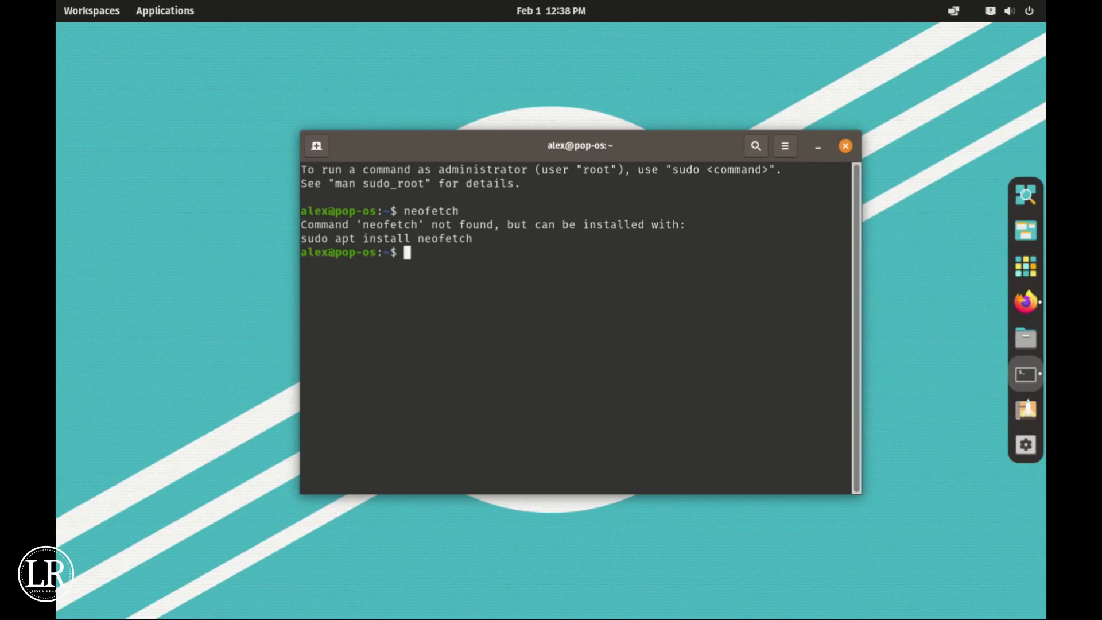
Step: Close the terminal after neofetch is reported not installed
key(ctrl+d)
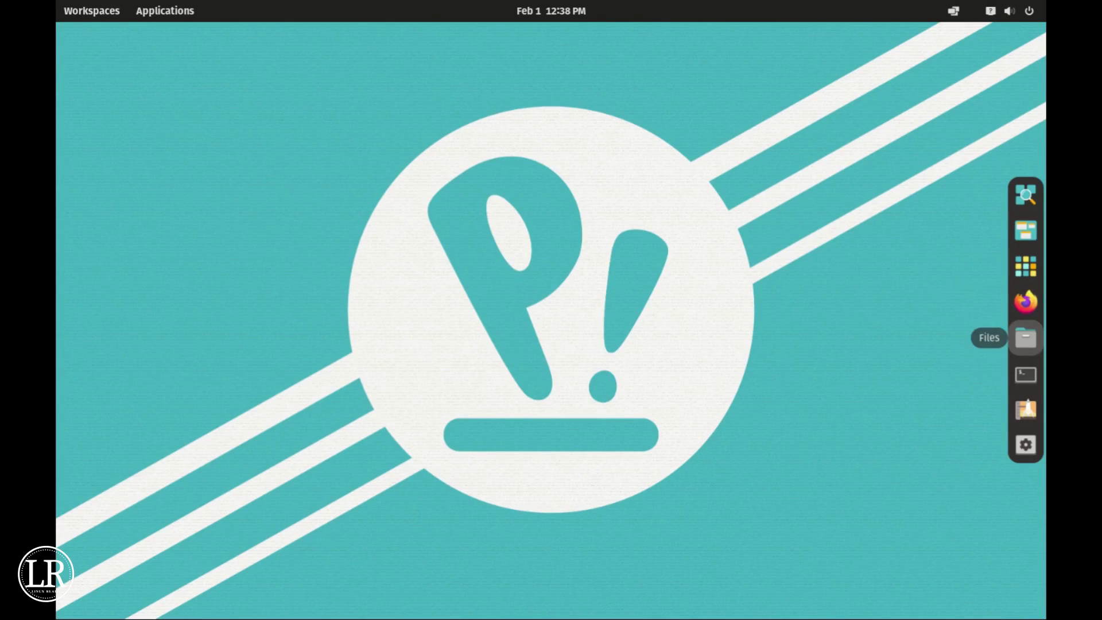
Step: Open Files and Terminal, auto-tile the windows, then turn tiling back off
click(1025, 337)
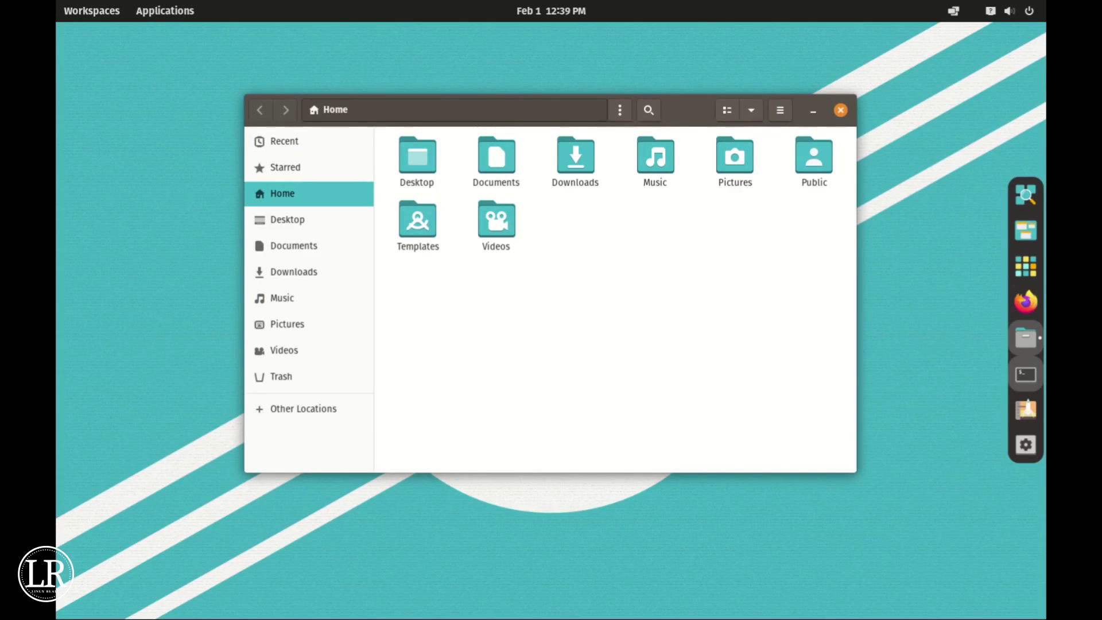
key(super+t)
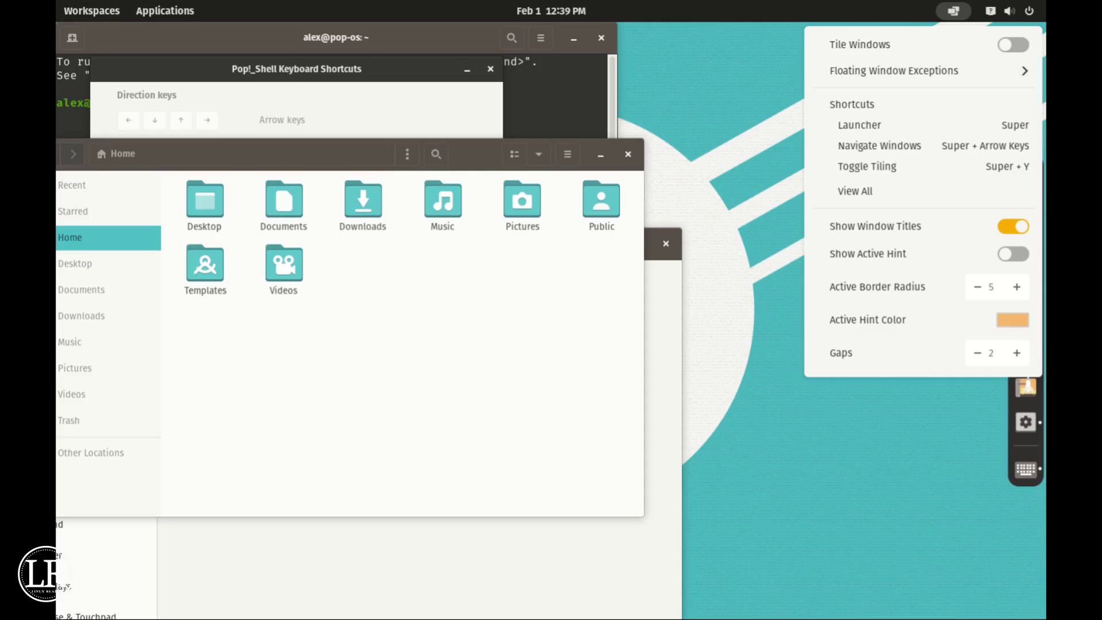
key(super+y)
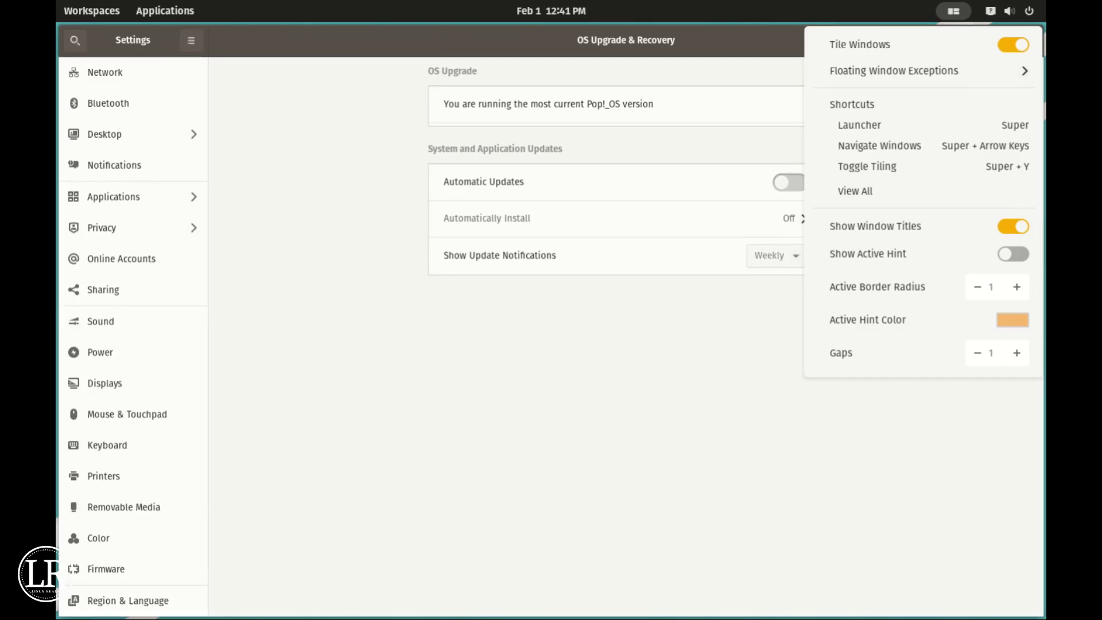
click(1013, 44)
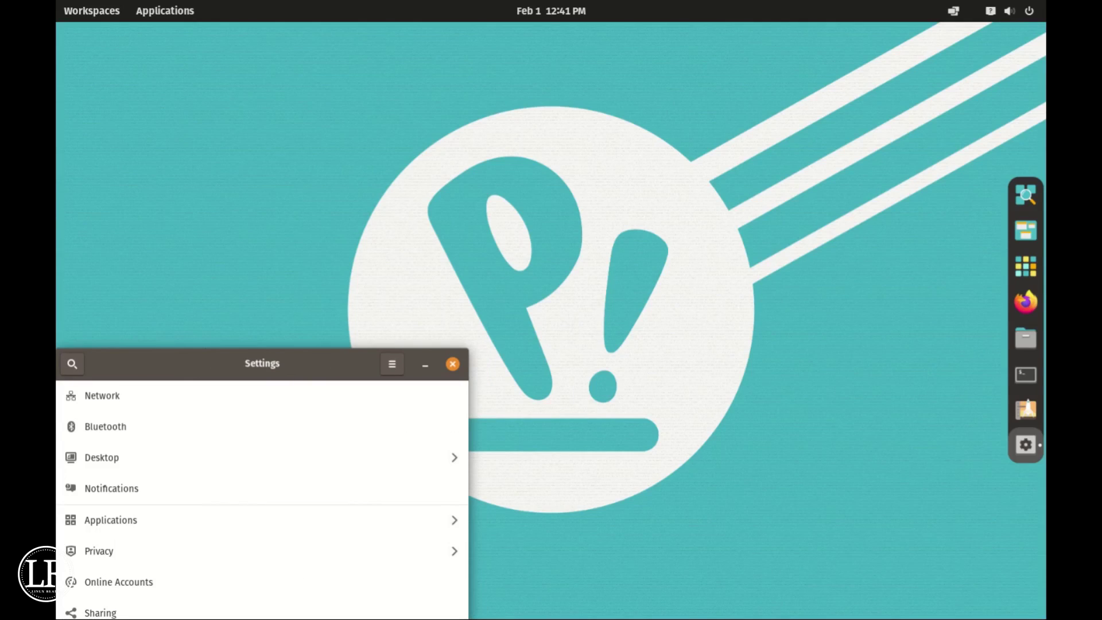